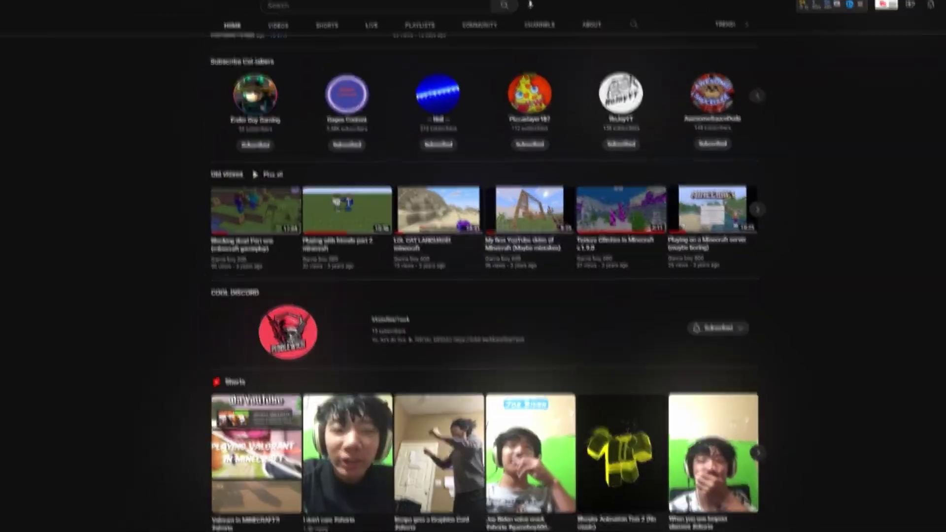
Set the channel's older uploads from the Videos list to Unlisted.
{"action": "left_click", "coordinate": [271, 27]}
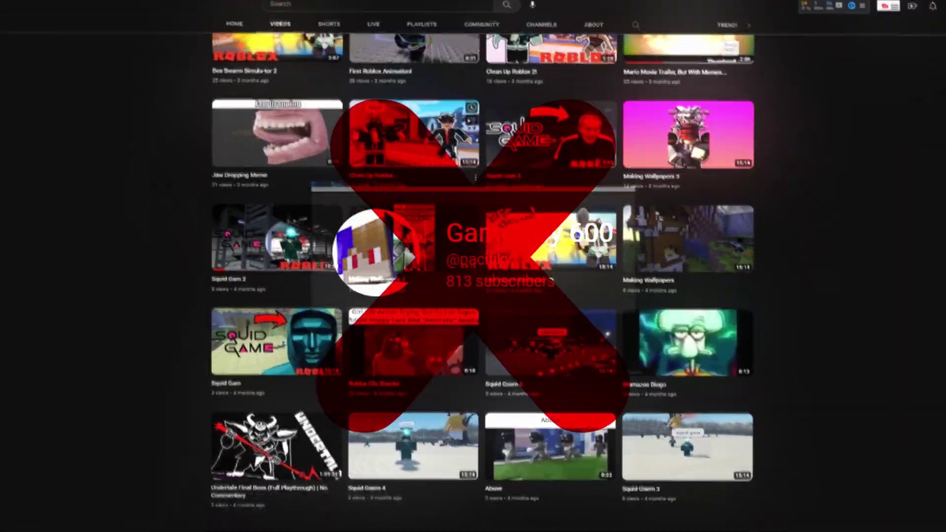
{"action": "scroll", "coordinate": [786, 259], "scroll_direction": "down", "scroll_amount": 2}
{"action": "scroll", "coordinate": [792, 258], "scroll_direction": "down", "scroll_amount": 2}
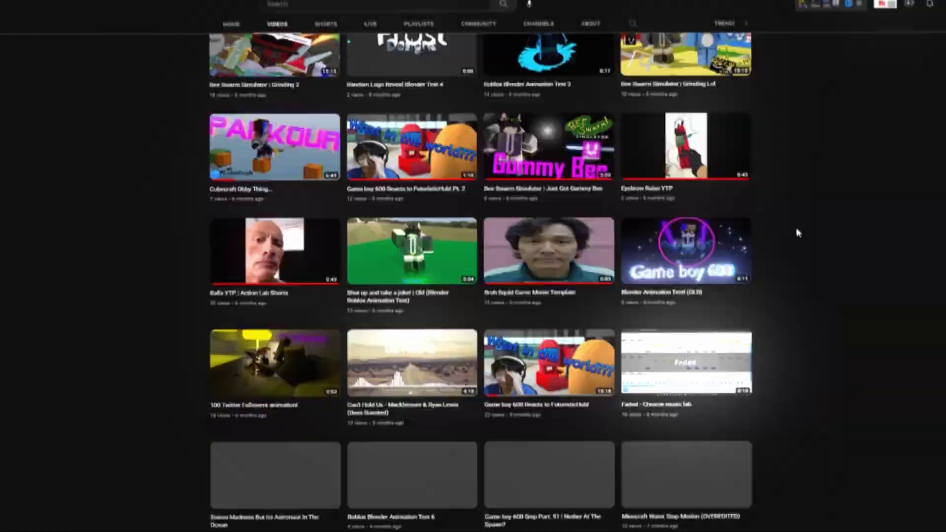
{"action": "scroll", "coordinate": [796, 232], "scroll_direction": "down", "scroll_amount": 2}
{"action": "scroll", "coordinate": [830, 235], "scroll_direction": "down", "scroll_amount": 2}
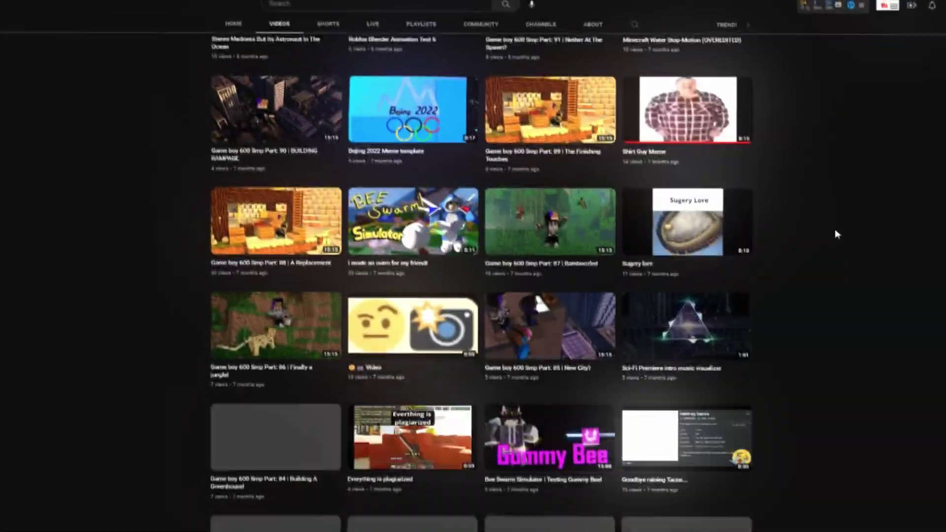
{"action": "scroll", "coordinate": [832, 233], "scroll_direction": "down", "scroll_amount": 4}
{"action": "scroll", "coordinate": [832, 233], "scroll_direction": "down", "scroll_amount": 2}
{"action": "scroll", "coordinate": [831, 235], "scroll_direction": "up", "scroll_amount": 2}
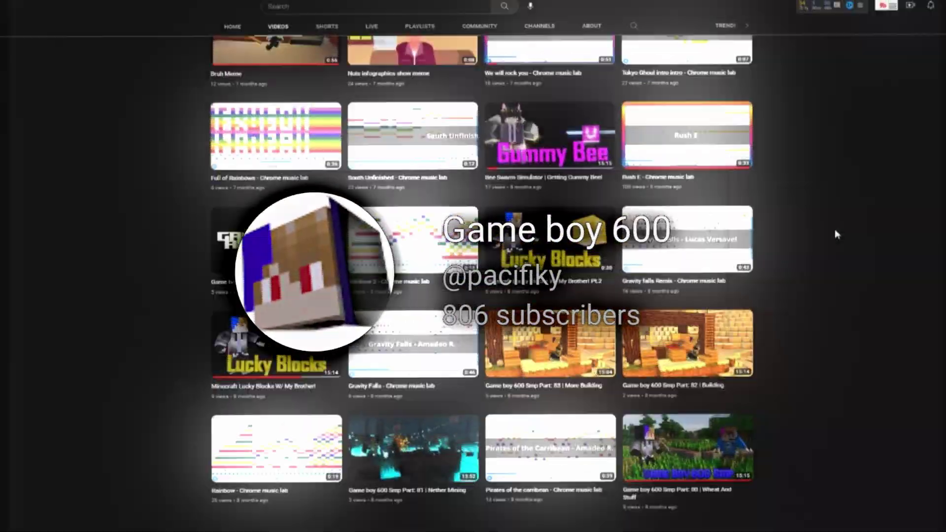
{"action": "scroll", "coordinate": [850, 233], "scroll_direction": "down", "scroll_amount": 5}
{"action": "scroll", "coordinate": [473, 281], "scroll_direction": "down", "scroll_amount": 4}
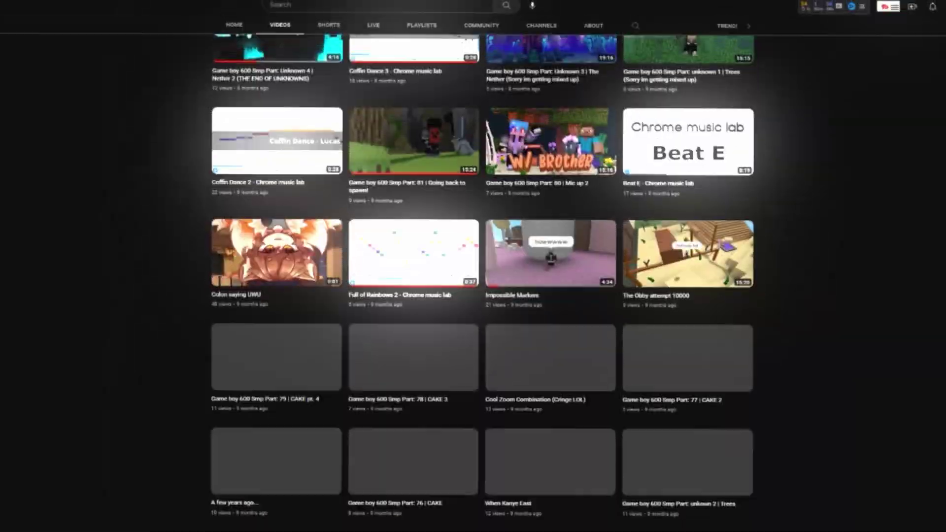
{"action": "scroll", "coordinate": [473, 281], "scroll_direction": "down", "scroll_amount": 1}
{"action": "scroll", "coordinate": [280, 215], "scroll_direction": "down", "scroll_amount": 3}
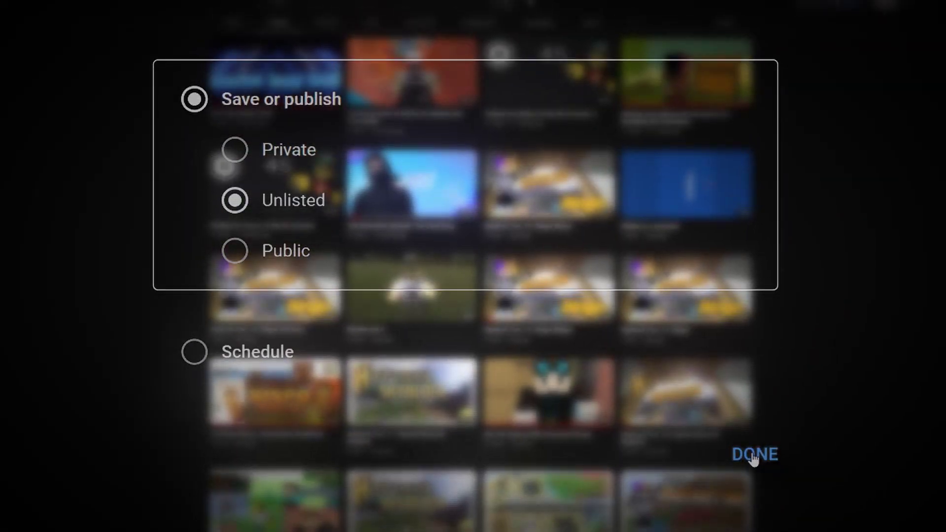
{"action": "left_click", "coordinate": [754, 455]}
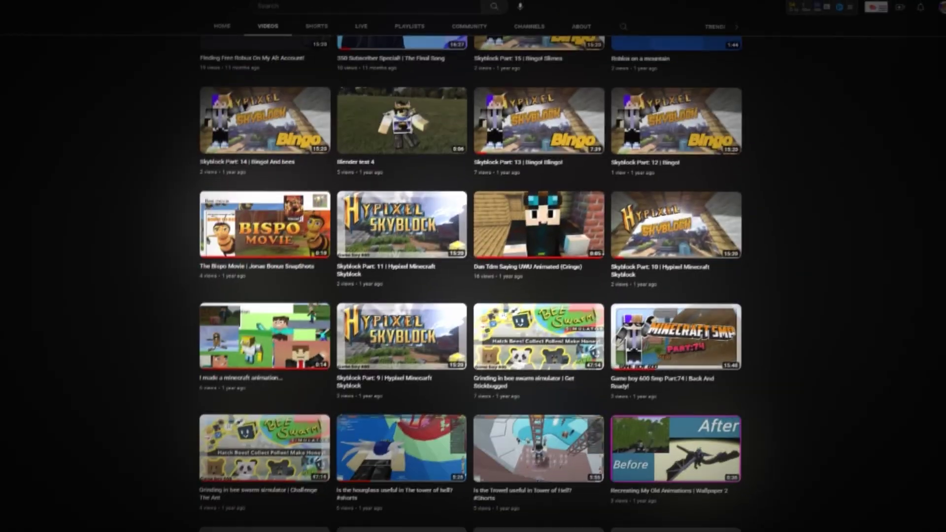
{"action": "scroll", "coordinate": [481, 281], "scroll_direction": "down", "scroll_amount": 4}
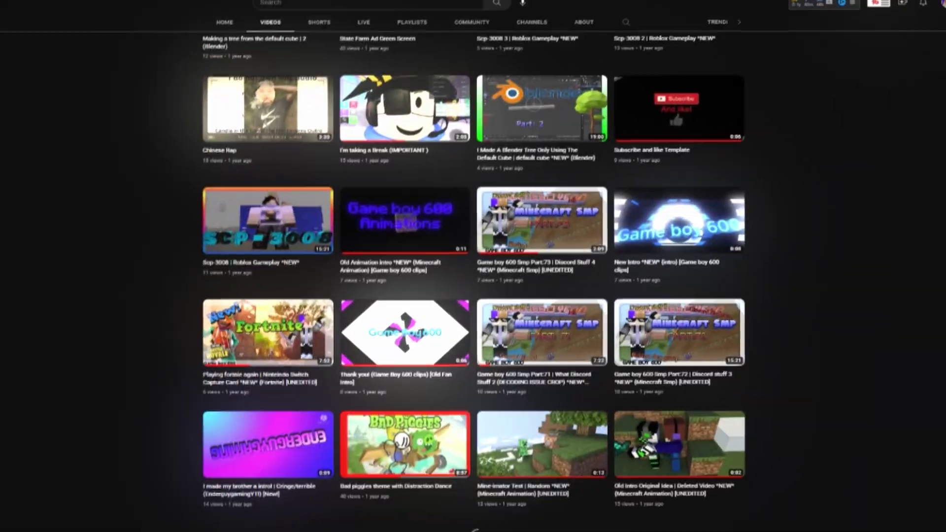
{"action": "scroll", "coordinate": [480, 281], "scroll_direction": "down", "scroll_amount": 5}
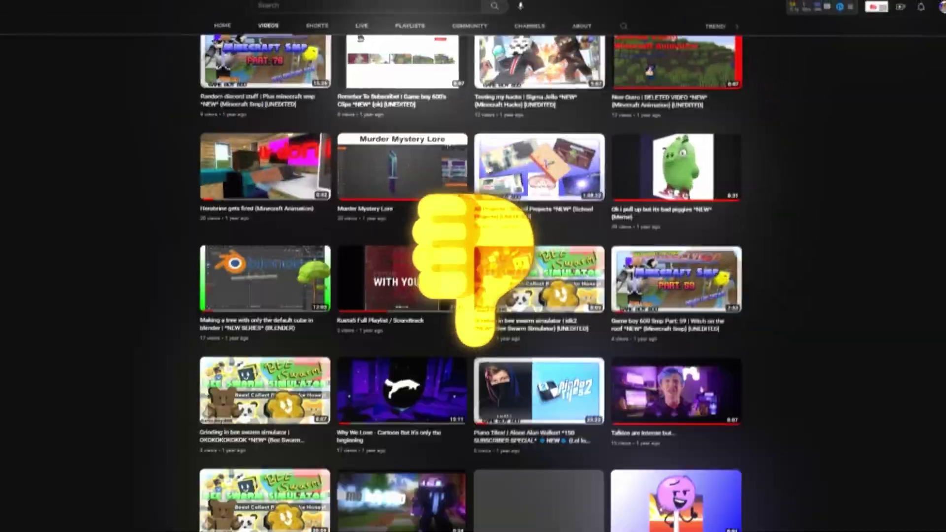
{"action": "scroll", "coordinate": [481, 281], "scroll_direction": "down", "scroll_amount": 3}
{"action": "scroll", "coordinate": [480, 280], "scroll_direction": "down", "scroll_amount": 10}
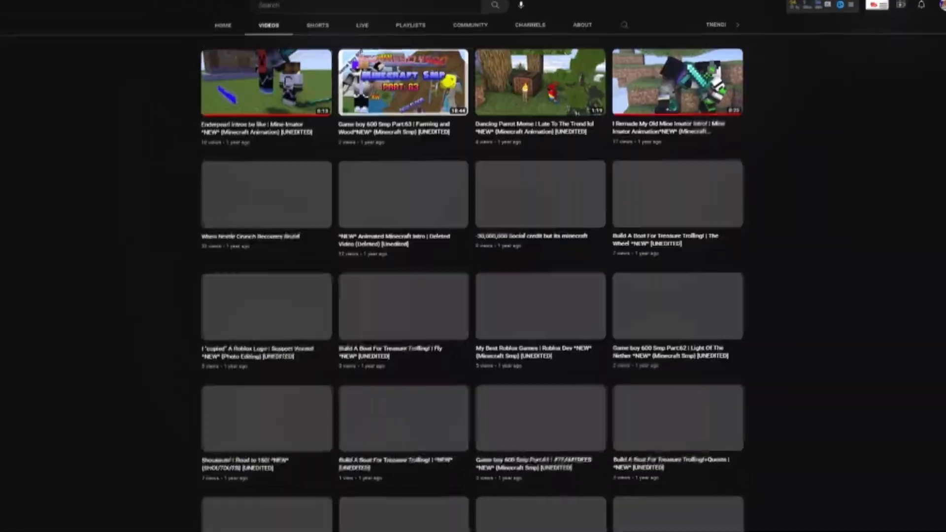
{"action": "scroll", "coordinate": [480, 280], "scroll_direction": "down", "scroll_amount": 4}
{"action": "scroll", "coordinate": [480, 281], "scroll_direction": "down", "scroll_amount": 3}
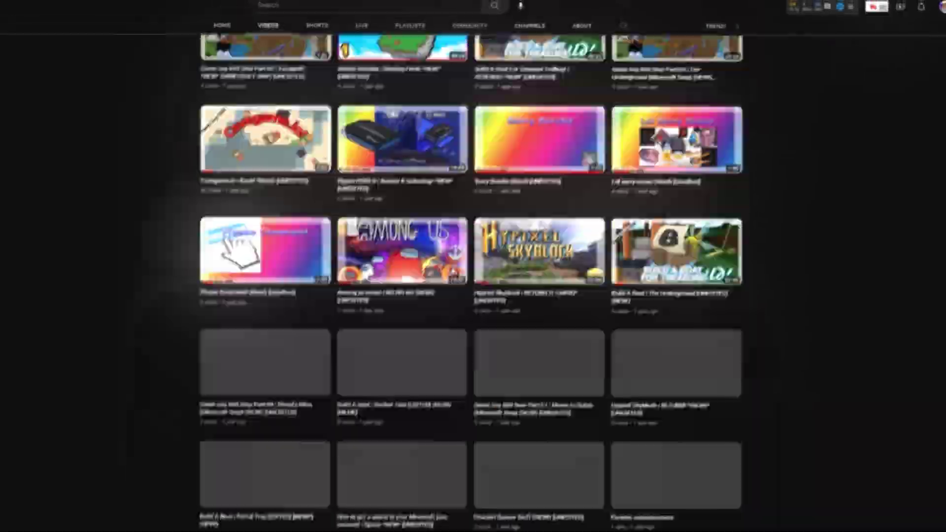
{"action": "scroll", "coordinate": [480, 280], "scroll_direction": "down", "scroll_amount": 4}
{"action": "scroll", "coordinate": [480, 280], "scroll_direction": "down", "scroll_amount": 3}
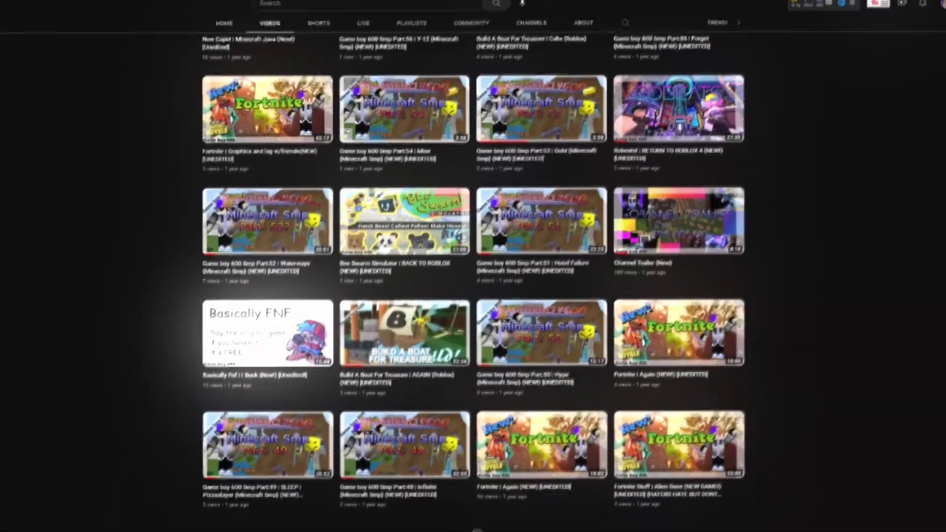
{"action": "scroll", "coordinate": [481, 281], "scroll_direction": "down", "scroll_amount": 3}
{"action": "scroll", "coordinate": [481, 281], "scroll_direction": "down", "scroll_amount": 3}
{"action": "scroll", "coordinate": [481, 282], "scroll_direction": "down", "scroll_amount": 3}
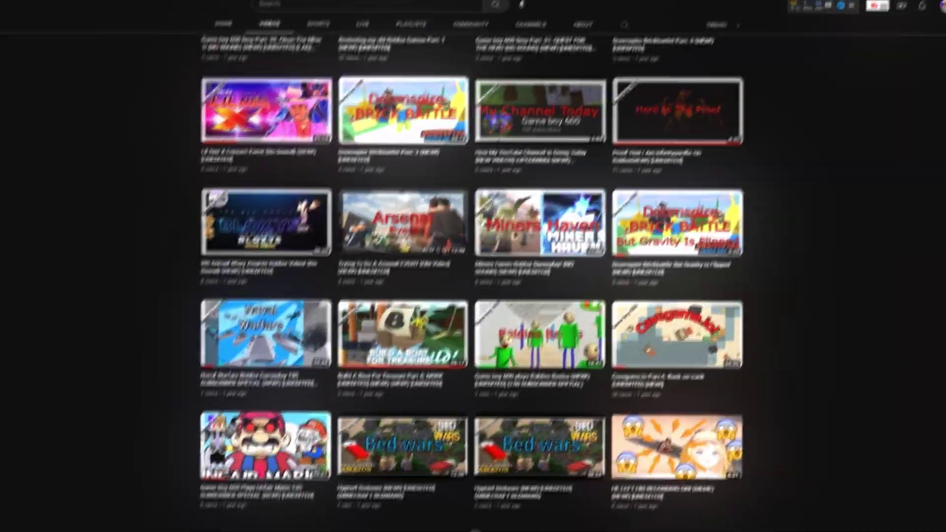
{"action": "scroll", "coordinate": [529, 3], "scroll_direction": "down", "scroll_amount": 2}
{"action": "scroll", "coordinate": [529, 5], "scroll_direction": "down", "scroll_amount": 3}
{"action": "scroll", "coordinate": [529, 3], "scroll_direction": "down", "scroll_amount": 3}
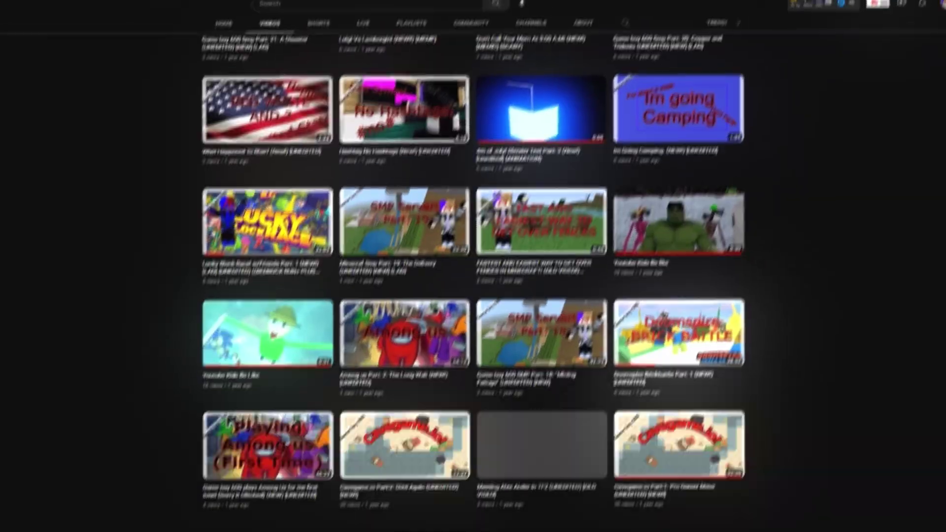
{"action": "scroll", "coordinate": [207, 299], "scroll_direction": "down", "scroll_amount": 5}
{"action": "scroll", "coordinate": [207, 298], "scroll_direction": "down", "scroll_amount": 4}
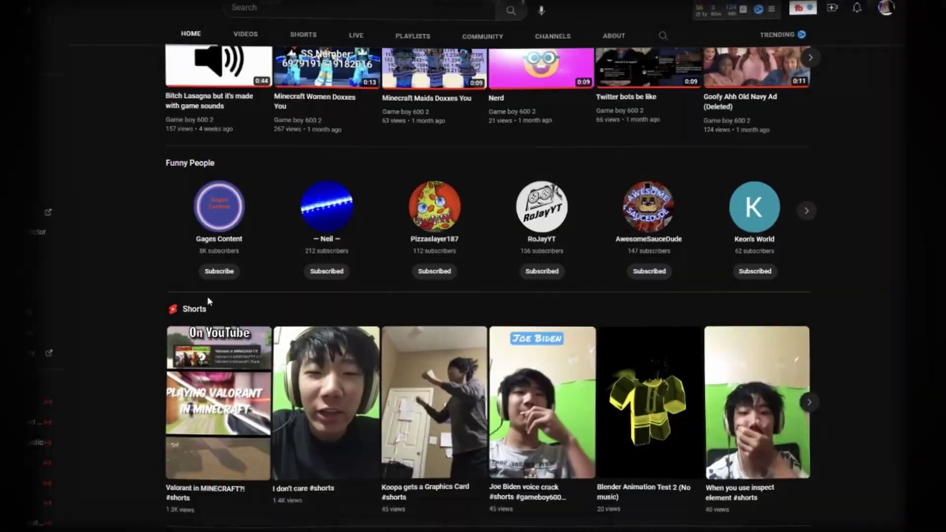
{"action": "scroll", "coordinate": [207, 298], "scroll_direction": "down", "scroll_amount": 4}
{"action": "scroll", "coordinate": [207, 299], "scroll_direction": "down", "scroll_amount": 1}
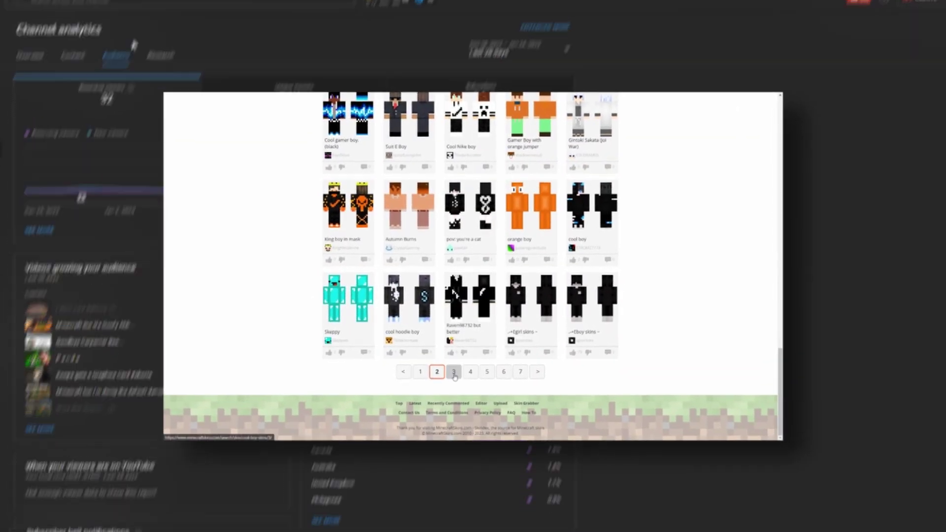
Go to page 3 of the Skindex boy skin results.
{"action": "left_click", "coordinate": [454, 373]}
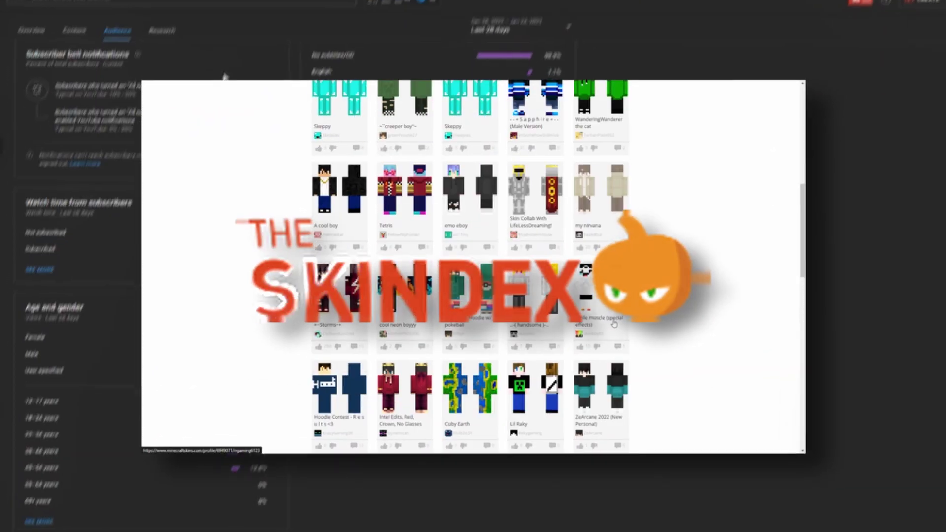